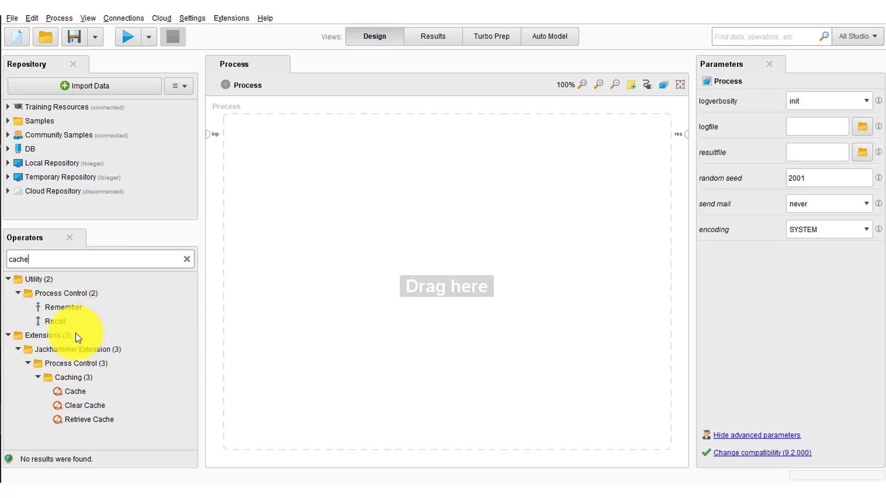
Step: Add a Cache operator with the cache name "wind turbine", connect its output to the process result, and align it with the result port
left_click_drag(74, 392, 337, 167)
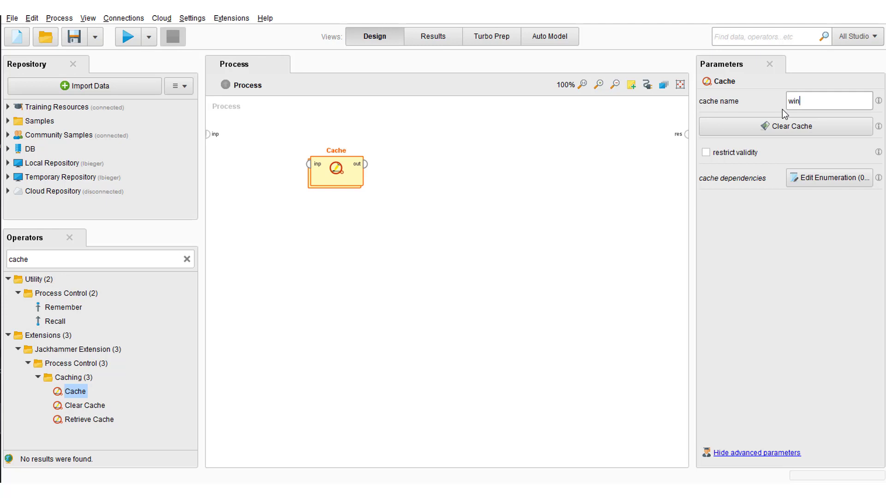
type("turbine")
left_click(365, 164)
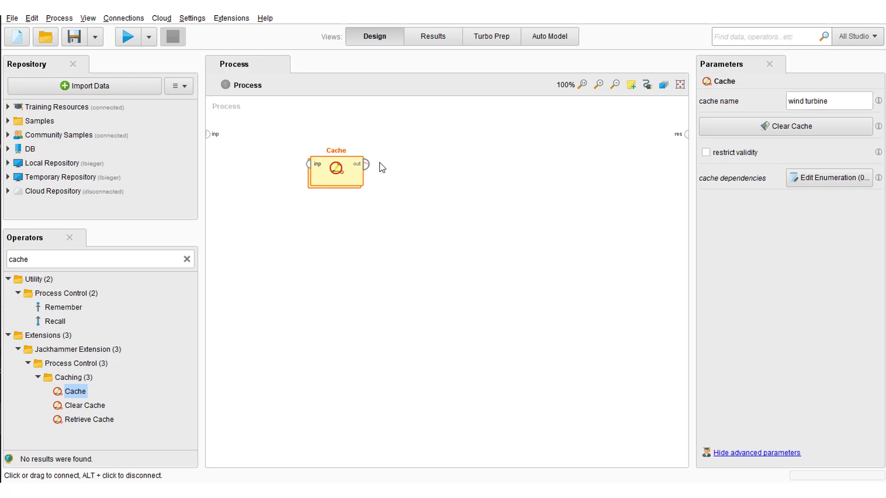
left_click(686, 134)
left_click(337, 163)
left_click_drag(337, 162, 337, 133)
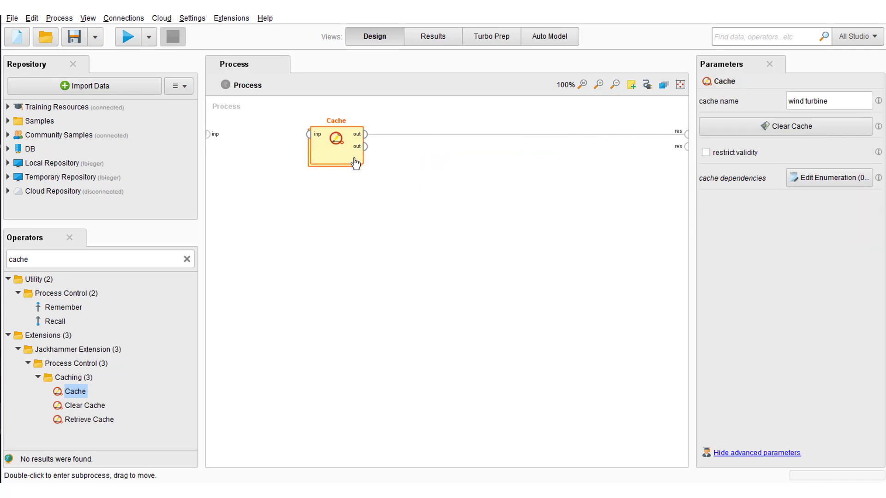
Step: Find the Read Database operator and add it inside the Cache subprocess
double_click(351, 157)
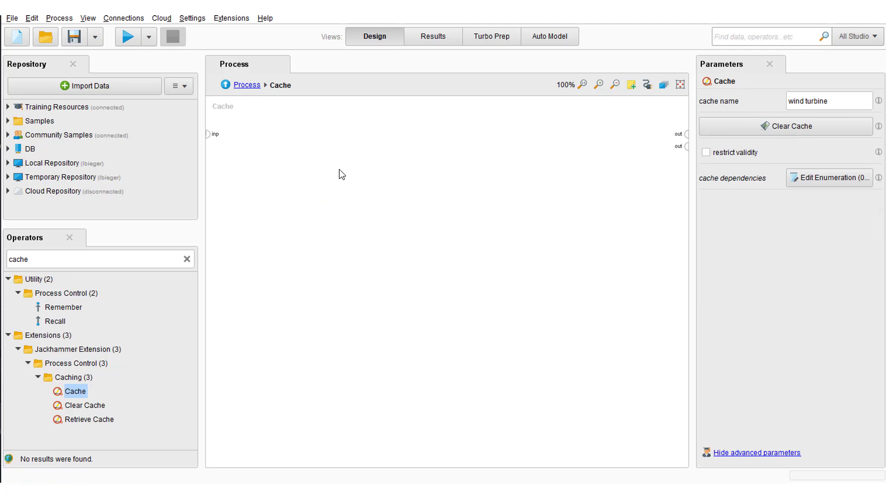
double_click(163, 259)
type("reDa")
left_click_drag(70, 349, 337, 171)
Step: Choose Read Database's connection and set it to read by table name, entering "turbine" as the table
left_click(825, 127)
left_click(816, 141)
left_click(818, 153)
left_click(815, 187)
left_click(834, 205)
type("turbine")
Step: Connect the Read Database output to the Cache subprocess output and return to the main process
left_click(350, 176)
left_click_drag(350, 176, 686, 134)
left_click(267, 112)
left_click(247, 85)
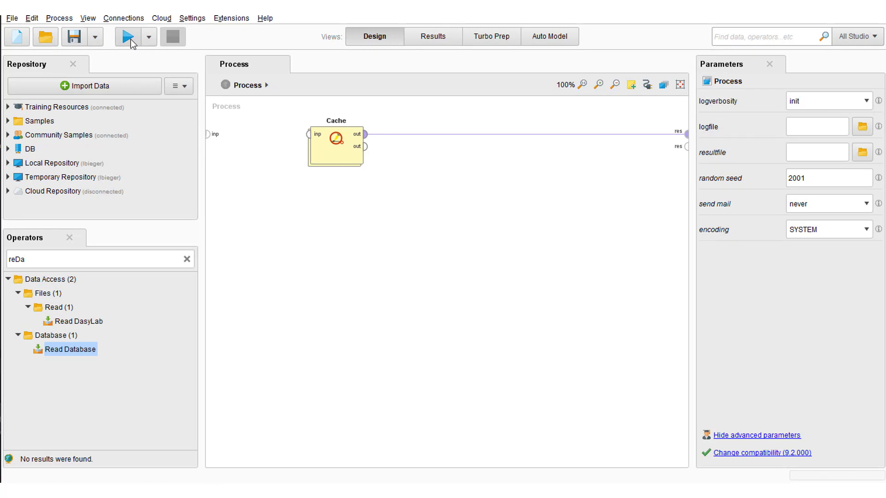
Step: Run the process, widen the SequenceIndex column in the results, and return to the process design
left_click(131, 40)
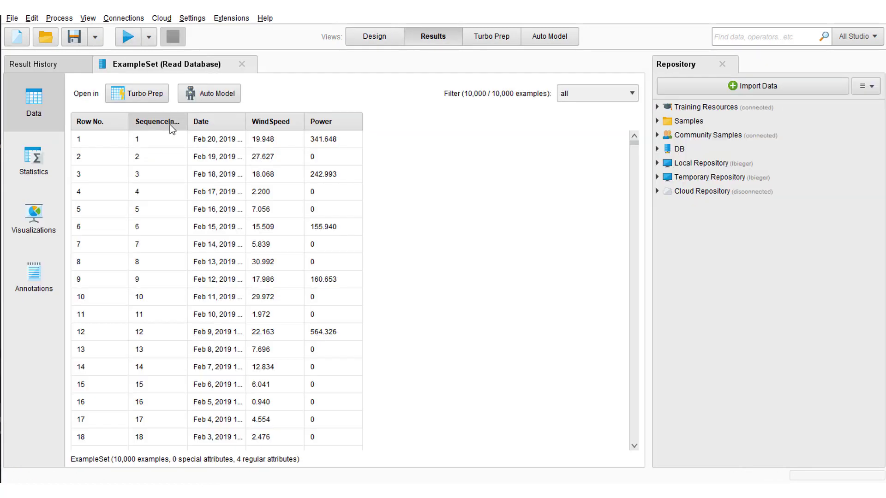
left_click_drag(187, 121, 224, 121)
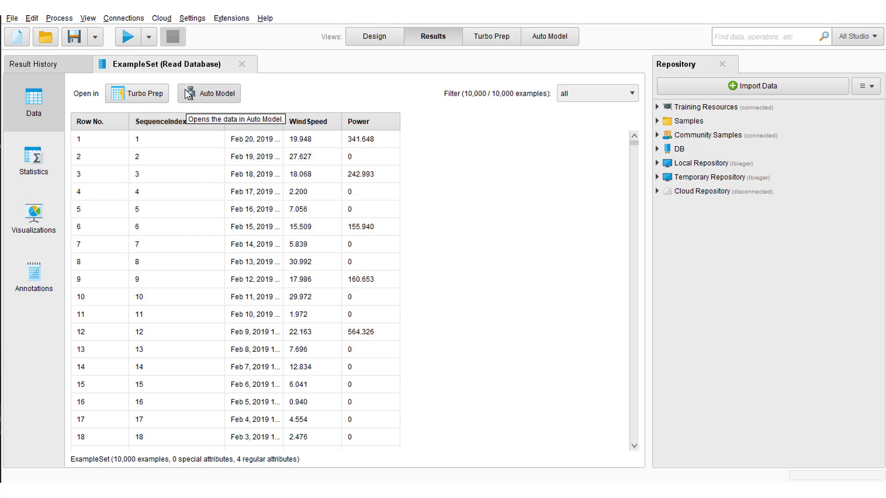
left_click(374, 40)
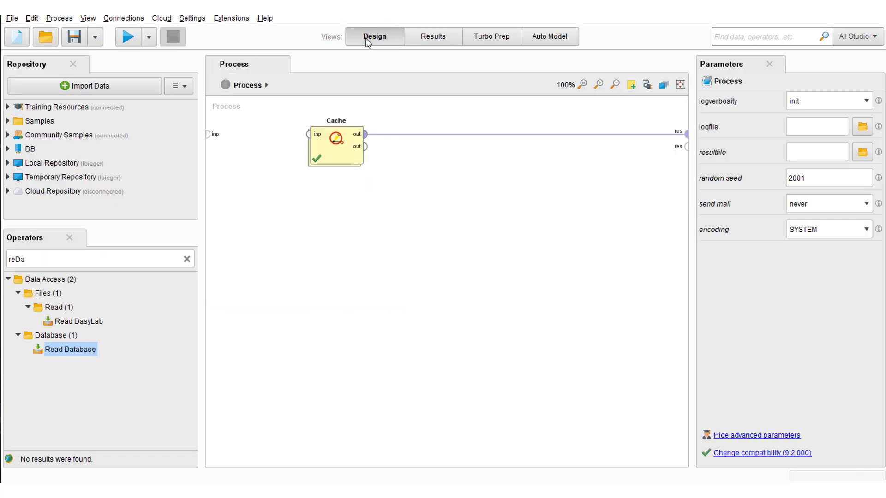
Step: Inside the Cache subprocess, insert a Select Attributes operator between Read Database and the output, making room for it first
left_click(339, 159)
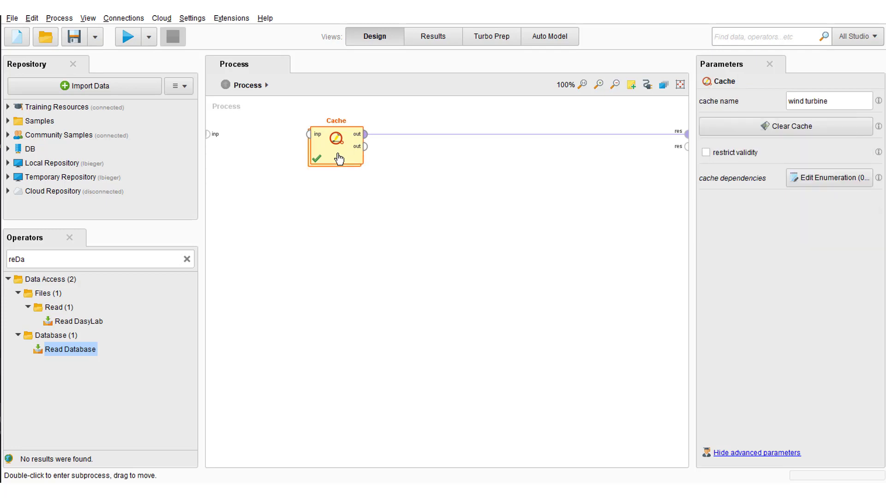
double_click(339, 159)
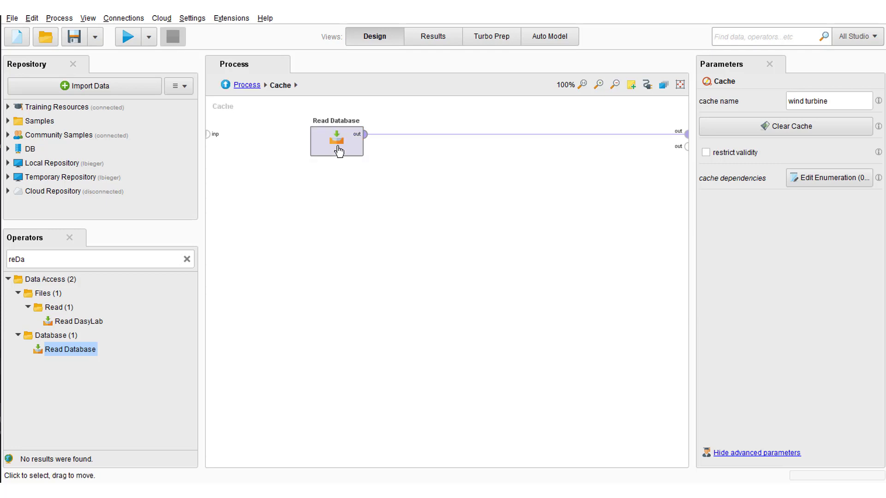
left_click_drag(338, 151, 260, 150)
double_click(33, 263)
type("selA")
left_click_drag(81, 321, 379, 138)
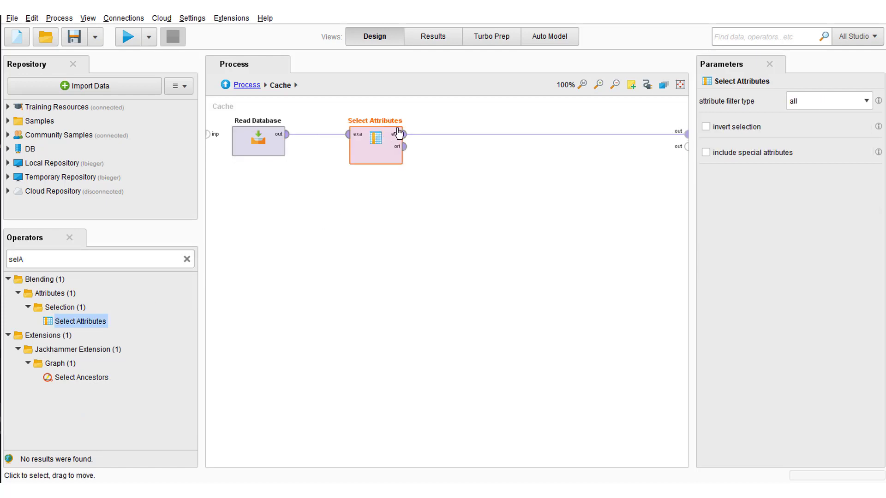
Step: Set Select Attributes to the single filter type on SequenceIndex with inverted selection, and run the process
left_click(824, 99)
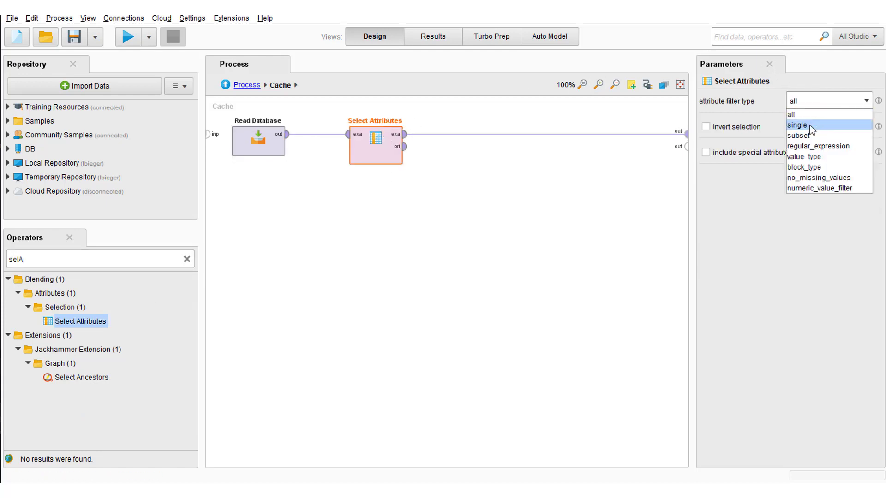
left_click(810, 121)
left_click(841, 127)
type("SequenceIndex")
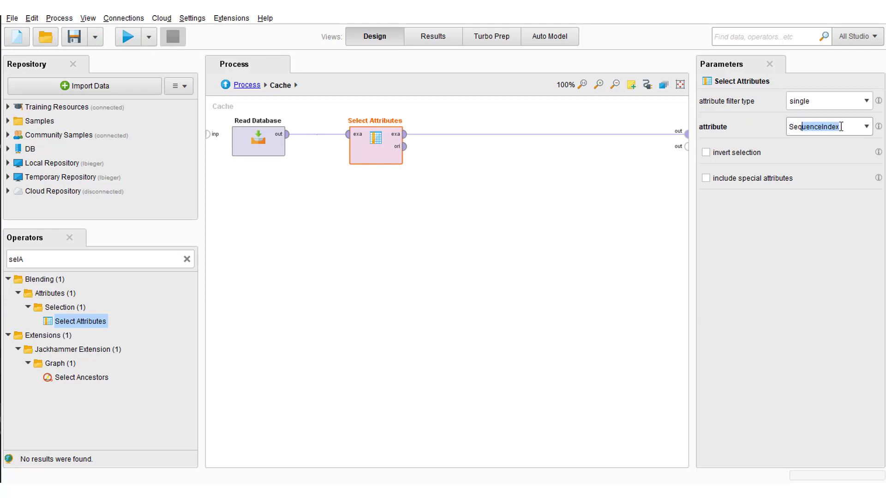
left_click(841, 126)
left_click(707, 156)
left_click(123, 45)
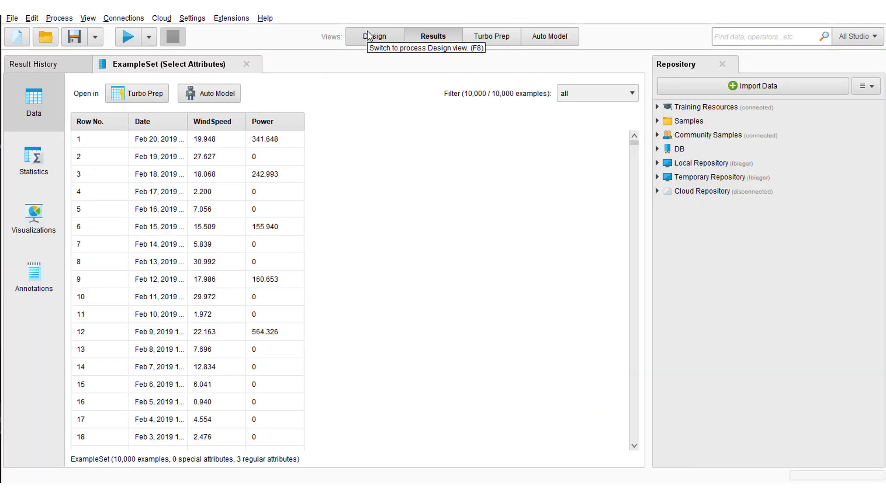
left_click(372, 37)
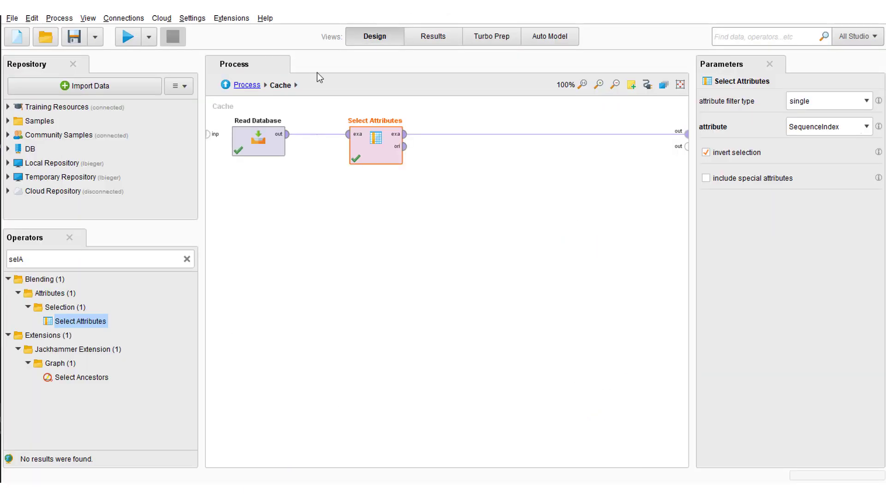
Step: Restrict the Cache operator's validity with a validity period of 86400000 and run the process
left_click(245, 85)
left_click(339, 159)
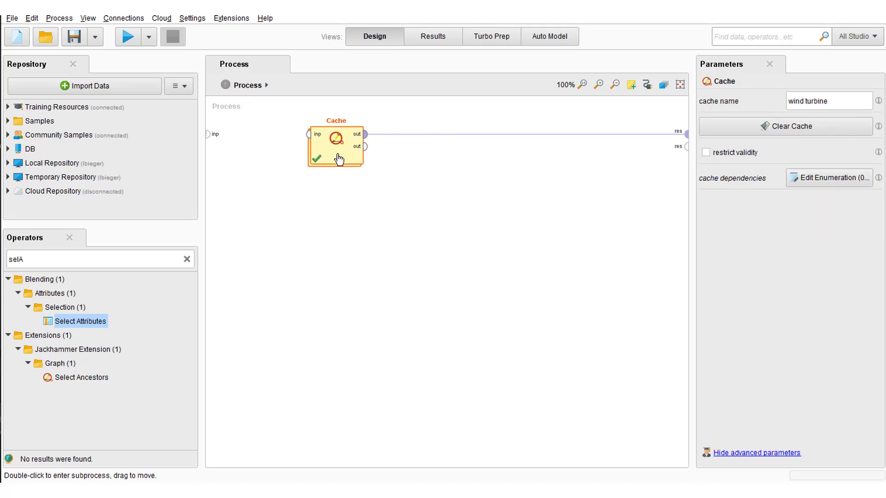
left_click(706, 153)
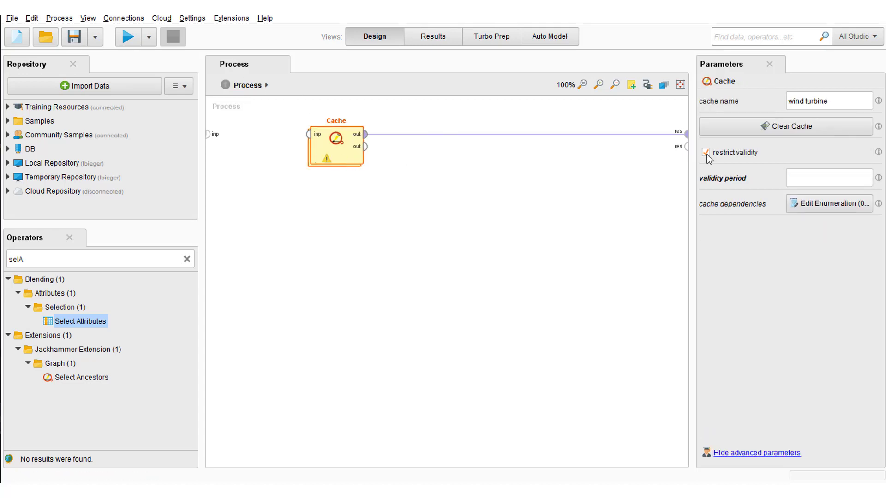
left_click(813, 180)
type("86400000")
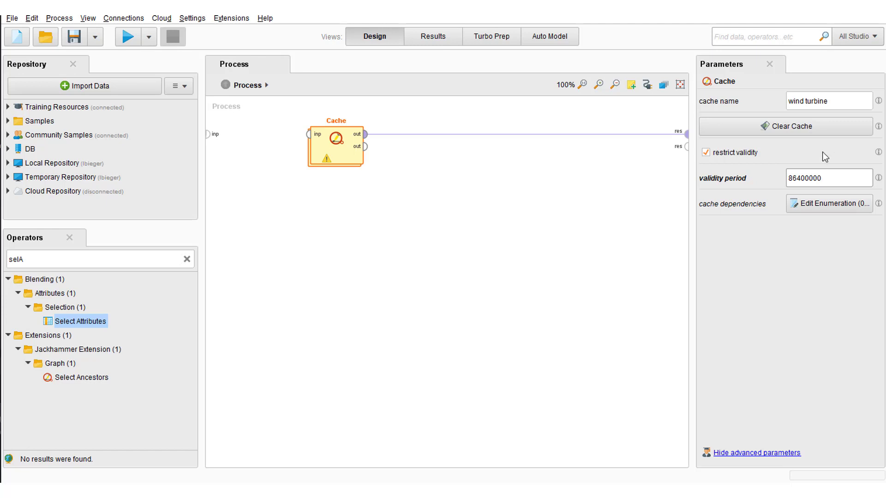
left_click(128, 36)
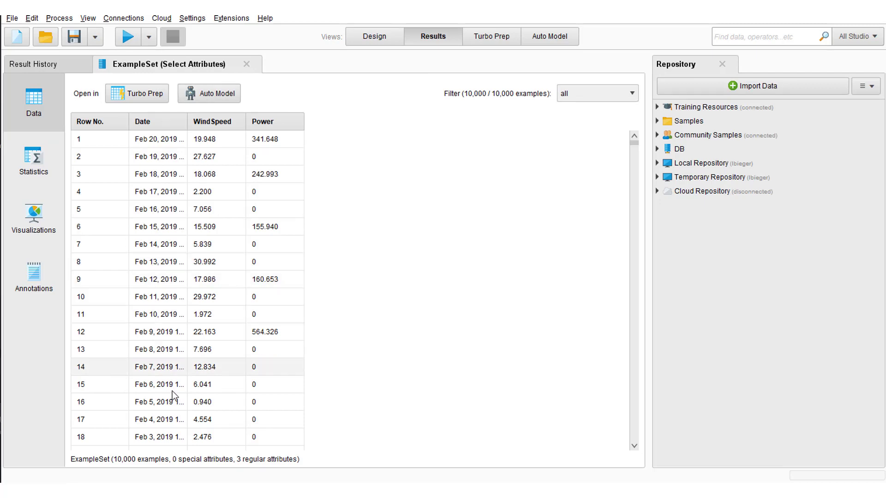
left_click(386, 35)
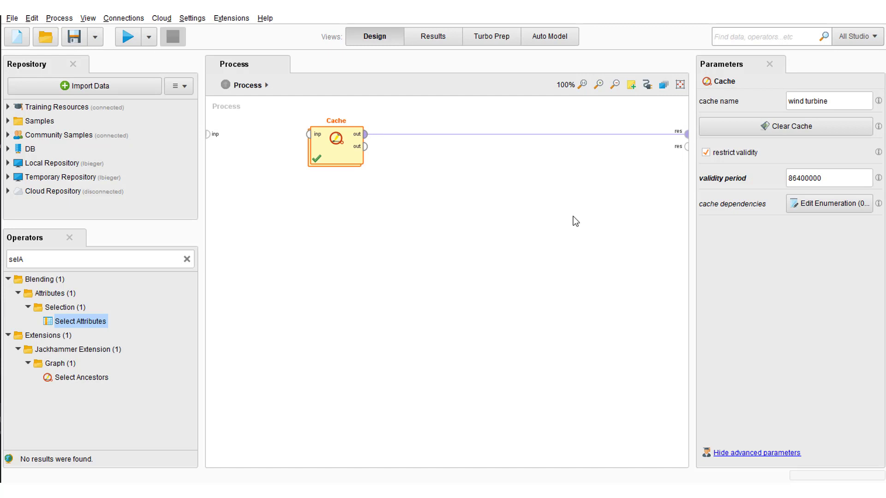
Step: Review the Cache operator's cache dependencies list without adding an entry
left_click(838, 208)
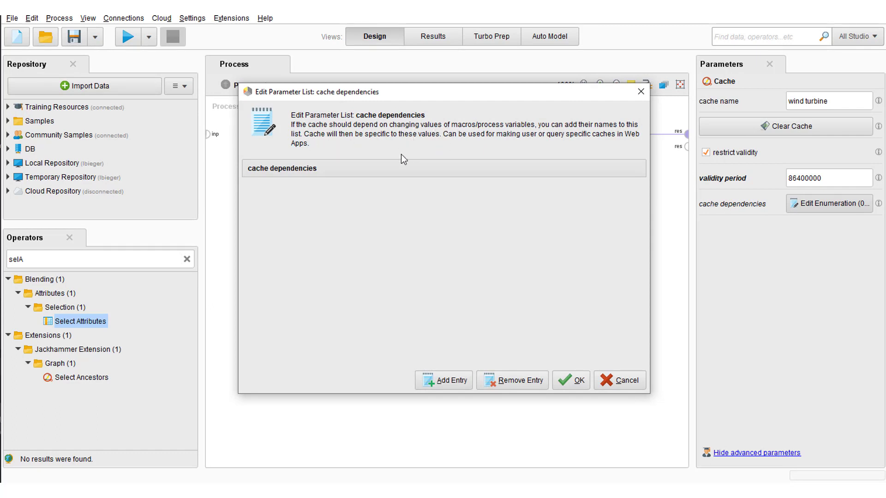
left_click(580, 381)
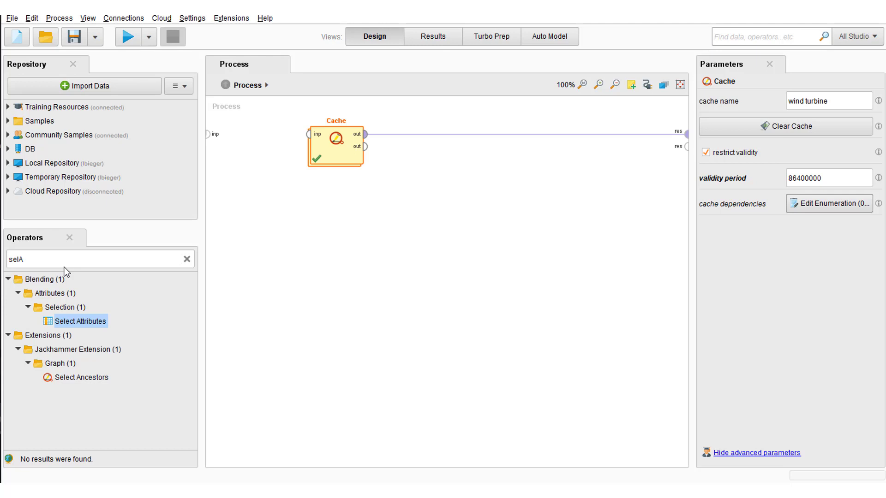
Step: Add a Generate Macro operator in front of Cache and connect its through output to the Cache input
left_click(90, 259)
type("genM")
left_click_drag(70, 307, 339, 241)
left_click_drag(295, 265, 257, 145)
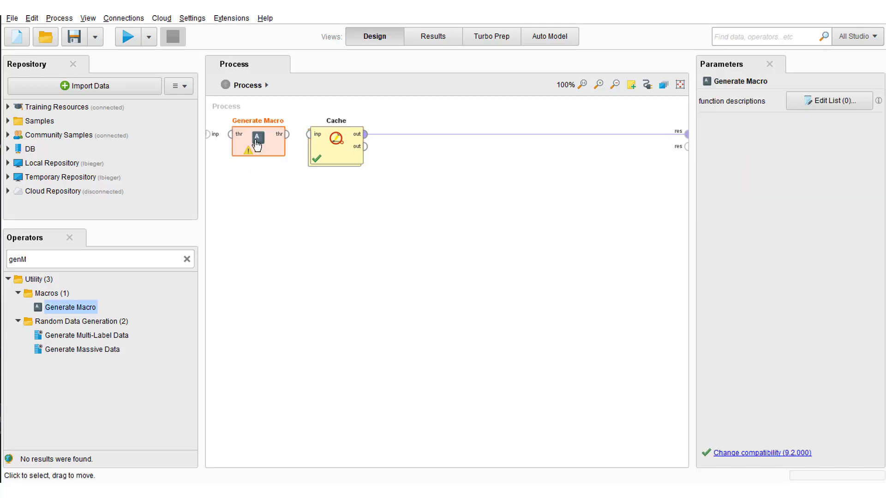
left_click(288, 141)
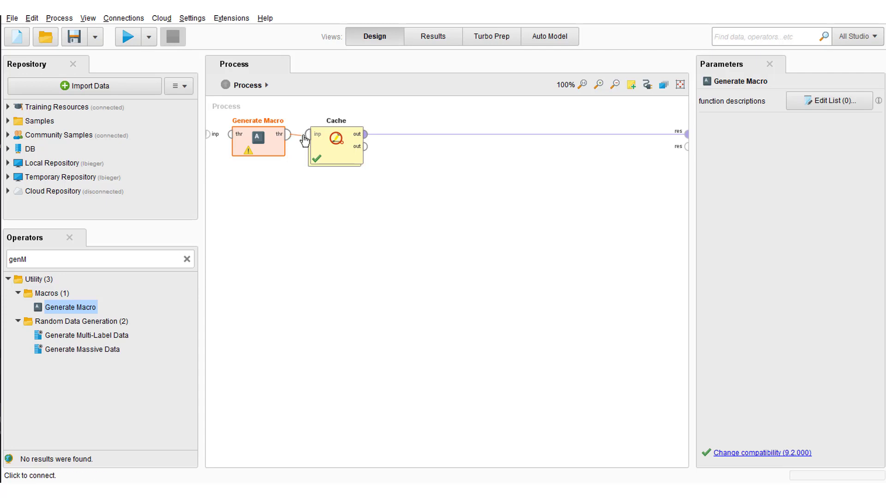
left_click(309, 138)
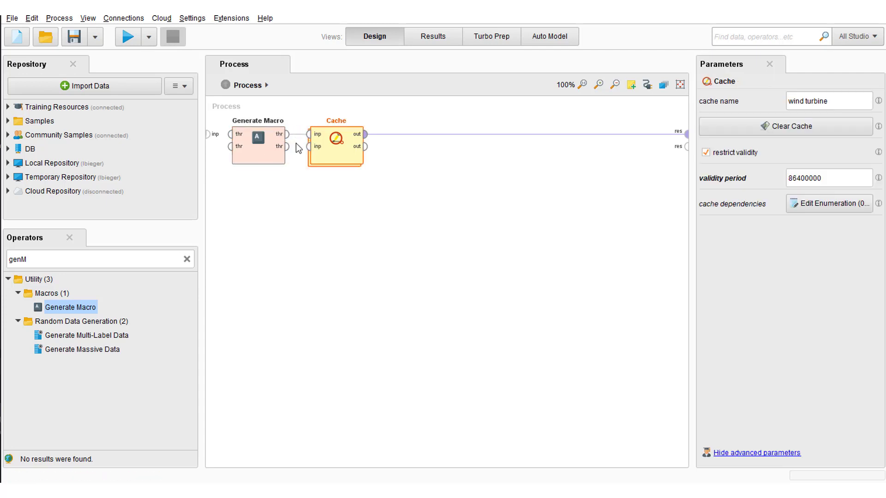
Step: Name a macro "date" in Generate Macro's function descriptions list
left_click(256, 163)
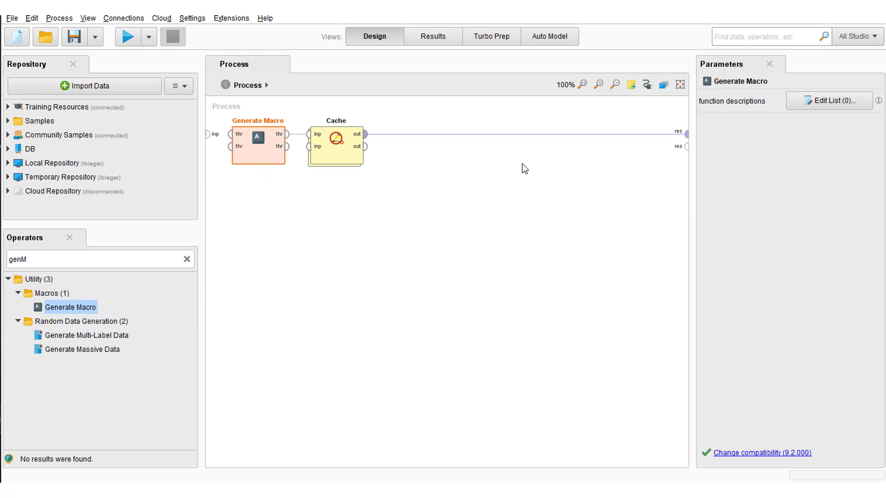
left_click(819, 102)
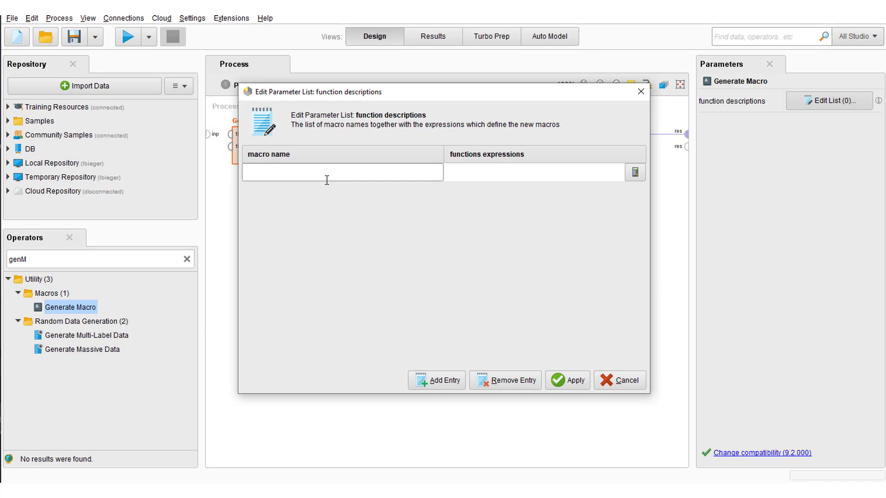
type("date")
key("Return")
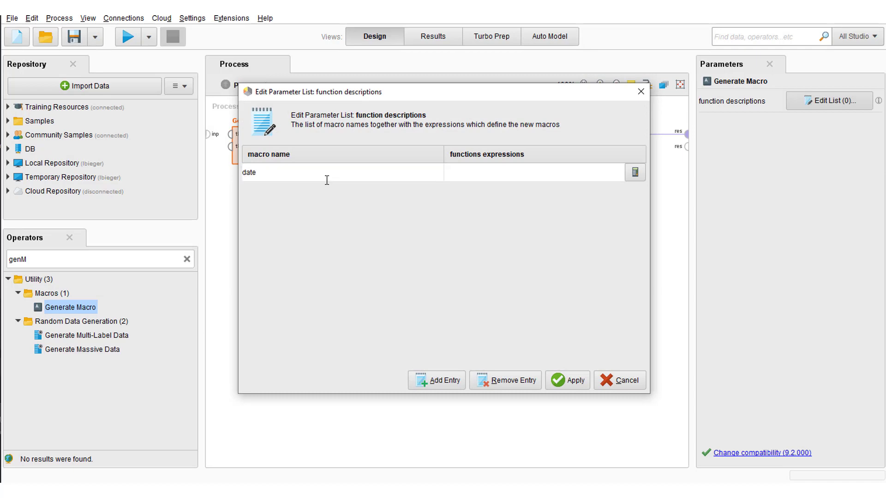
Step: Define the date macro's function expression as date_str_custom(date_now(),"yyyy-MM-dd")
left_click(631, 178)
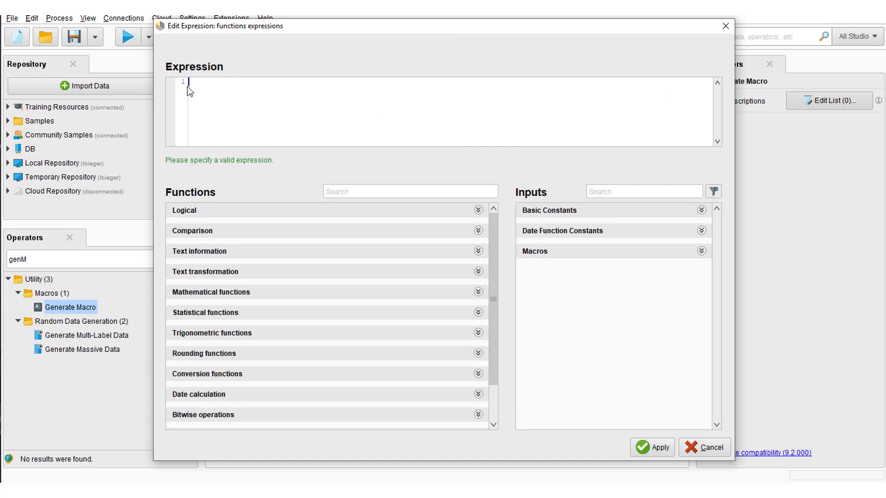
type("da")
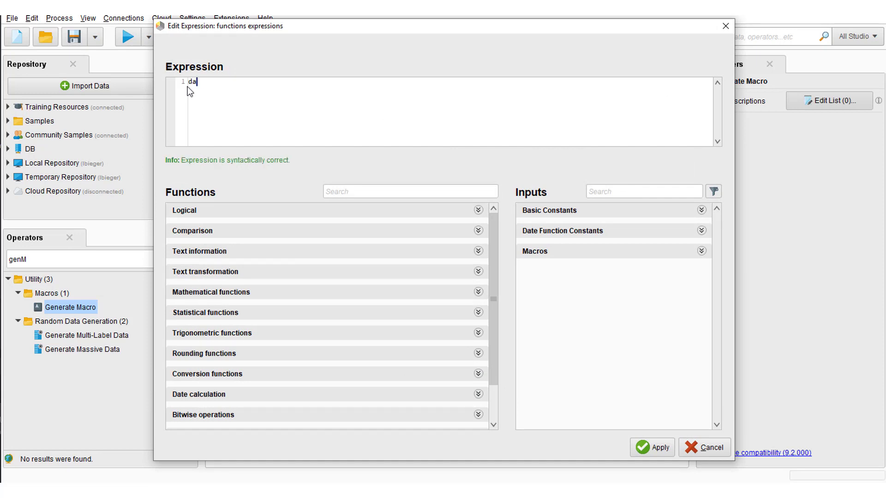
type("te_str_custom(date_")
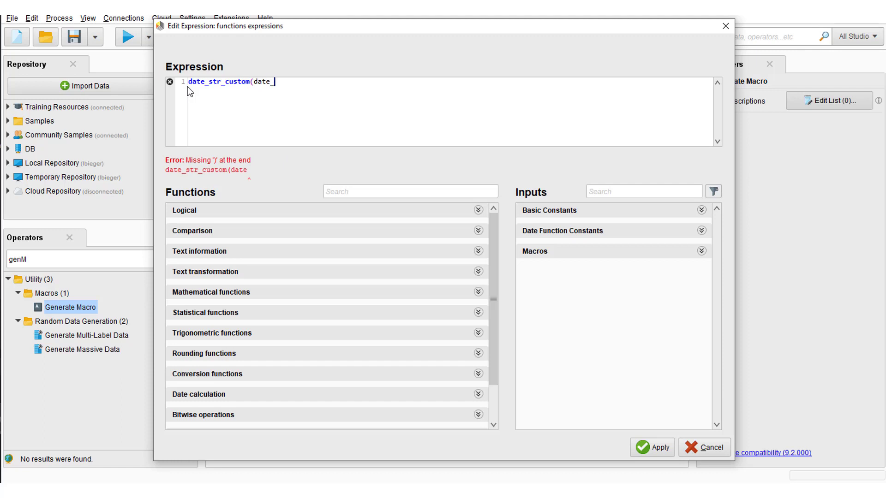
type("now(),")
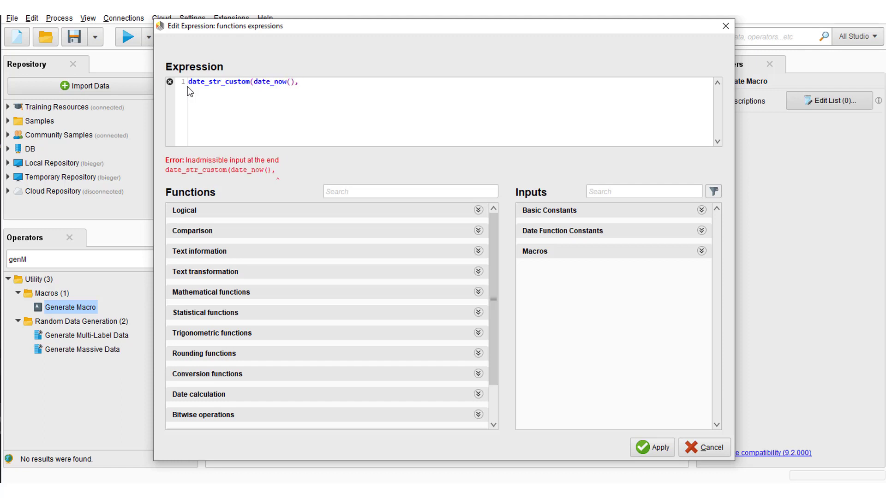
type("\"yyyy-MM")
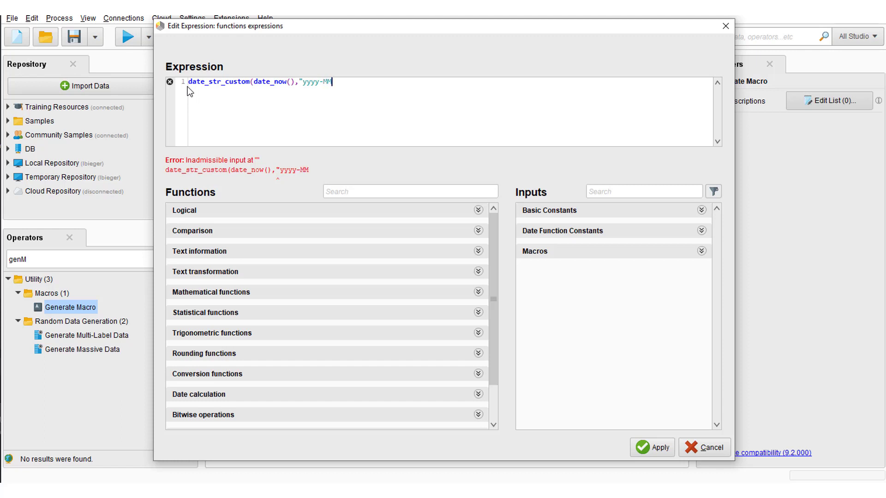
type("-dd\")")
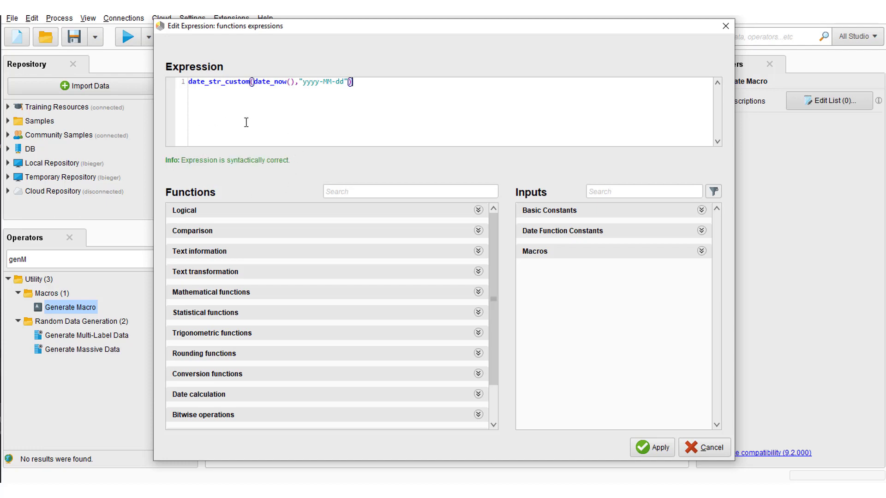
left_click(652, 447)
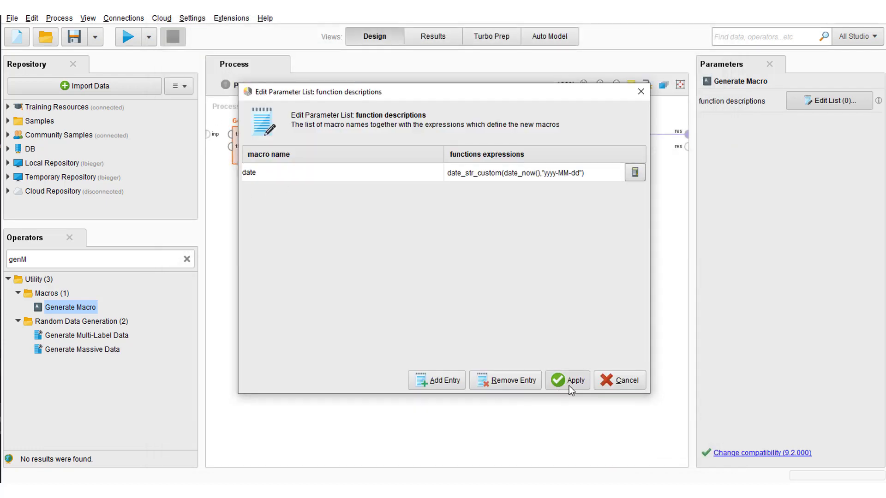
Step: Apply the date macro definition and show the live Macros overview in the design workspace
left_click(572, 386)
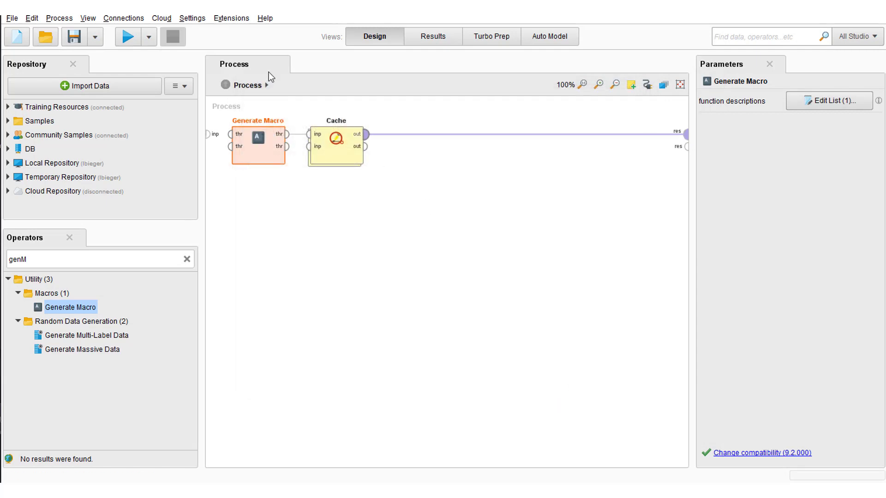
left_click(93, 22)
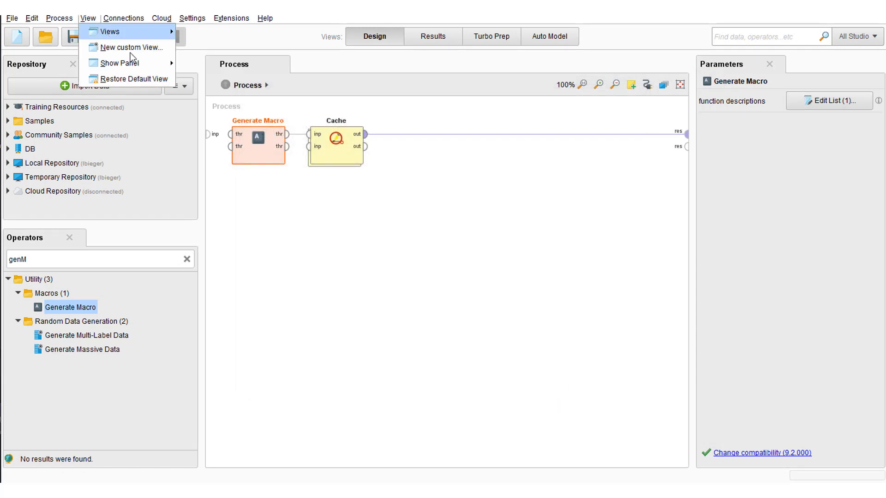
mouse_move(147, 63)
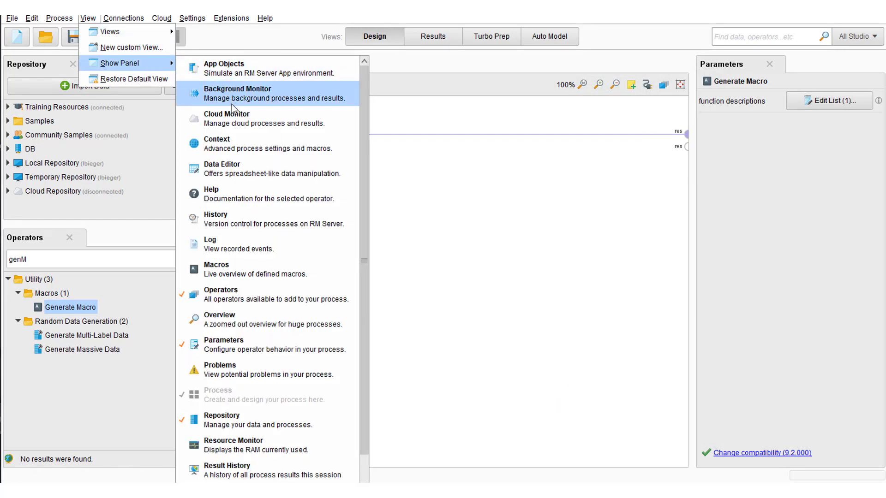
left_click(244, 268)
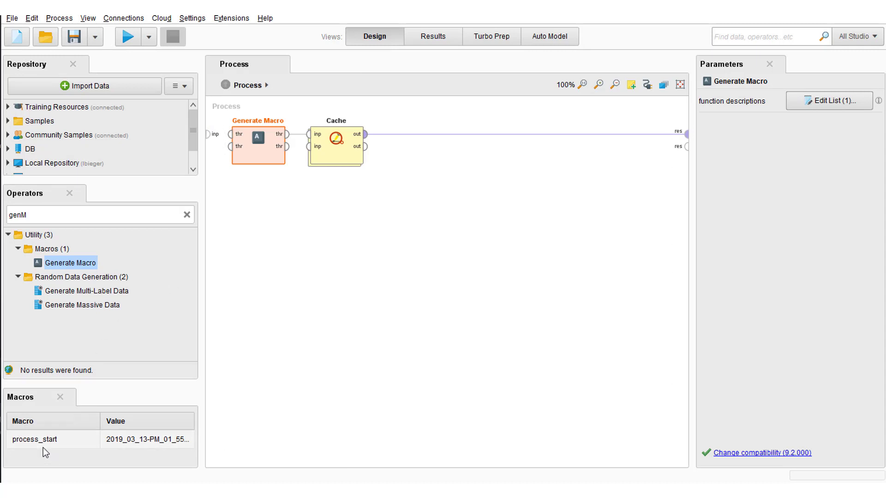
Step: Run the process to generate the date macro, and return to the process design
left_click(129, 33)
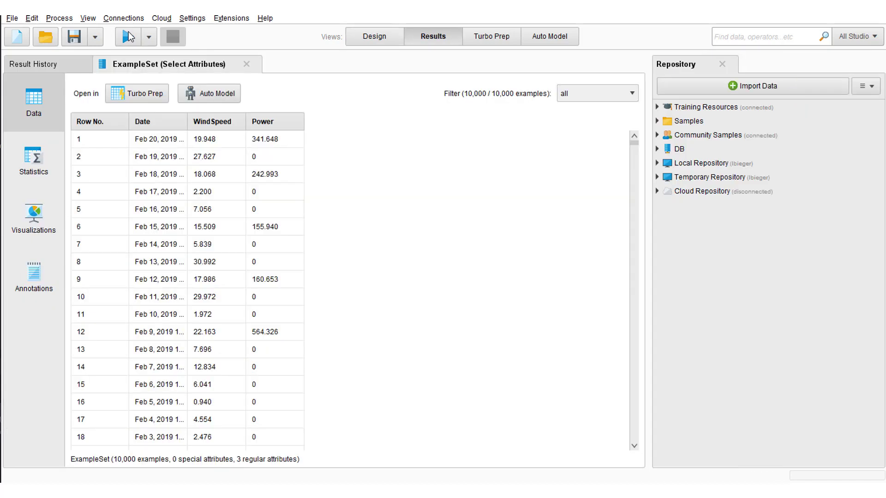
left_click(355, 36)
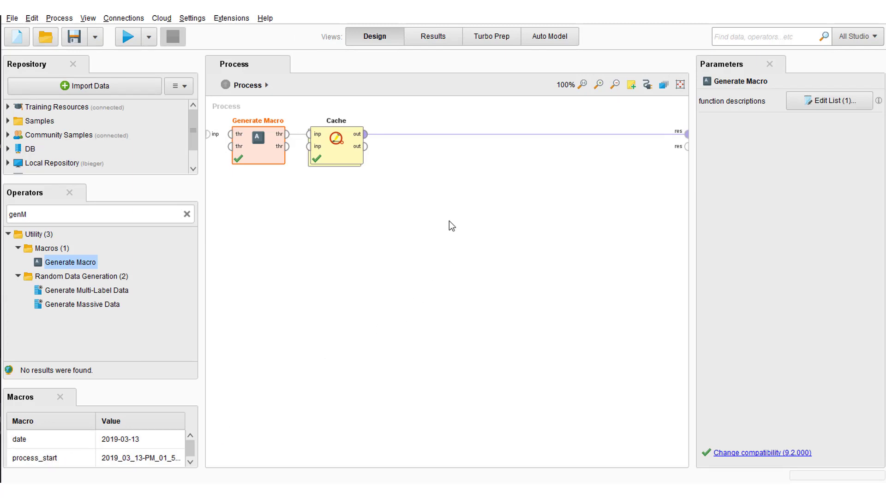
Step: Add "date" as an entry in the Cache operator's cache dependencies and apply the list
left_click(339, 159)
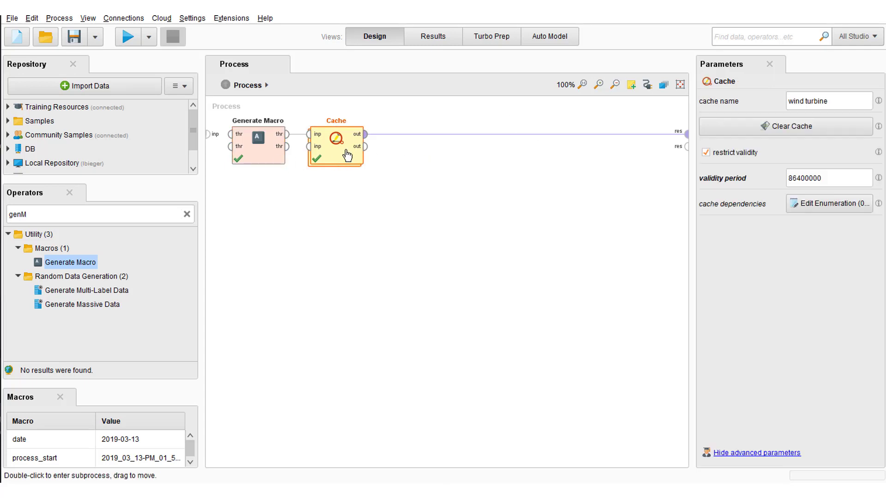
left_click(831, 203)
left_click(449, 379)
type("date")
key("Return")
left_click(571, 380)
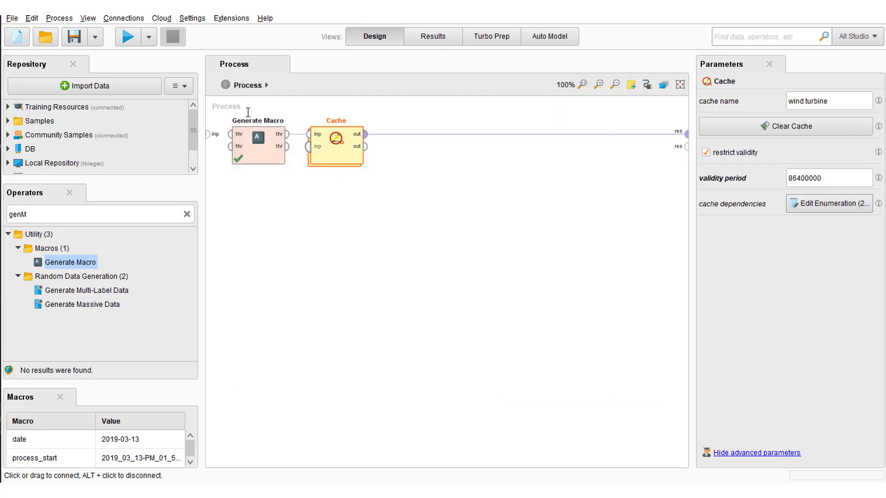
Step: Run the process with the date cache dependency in place, and return to the process design
left_click(131, 37)
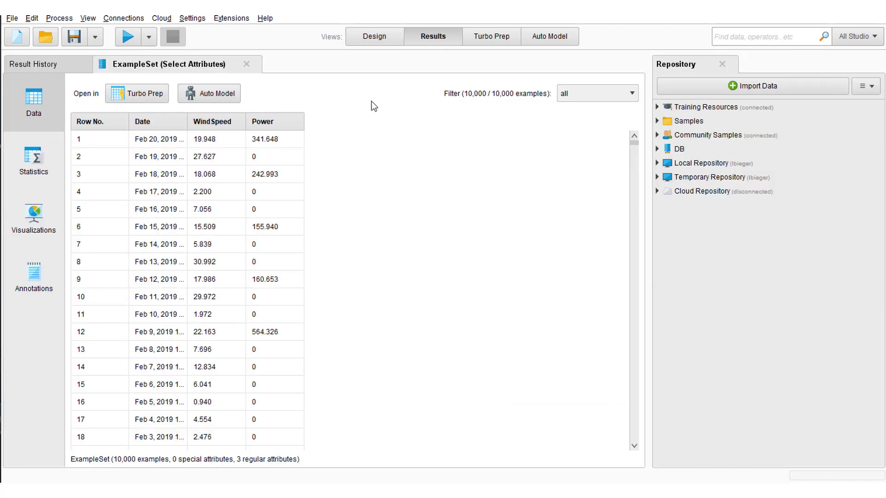
left_click(354, 35)
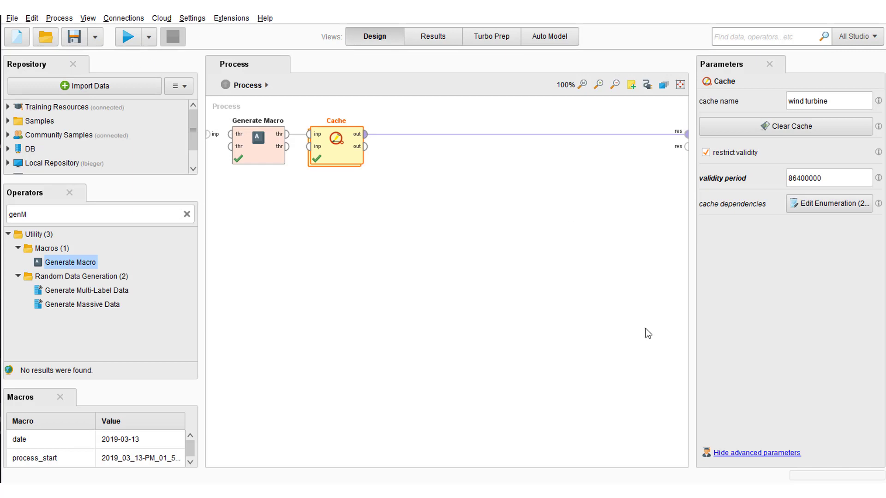